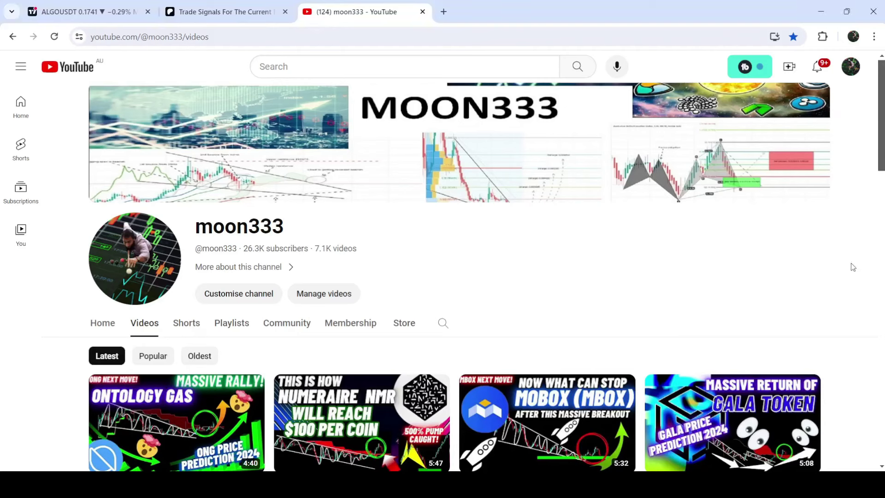
- Switch to the TradingView ALGO/USDT weekly chart with the falling wedge and Ichimoku cloud
{"action": "left_click", "coordinate": [80, 12]}
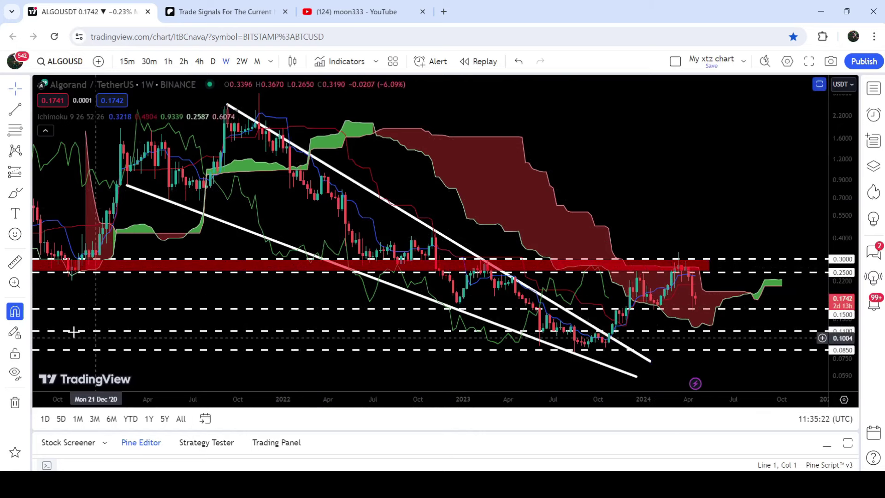
- Measure the +302.32% rise from the August 2023 low to the March 2024 high, then clear it
{"action": "left_click", "coordinate": [15, 261]}
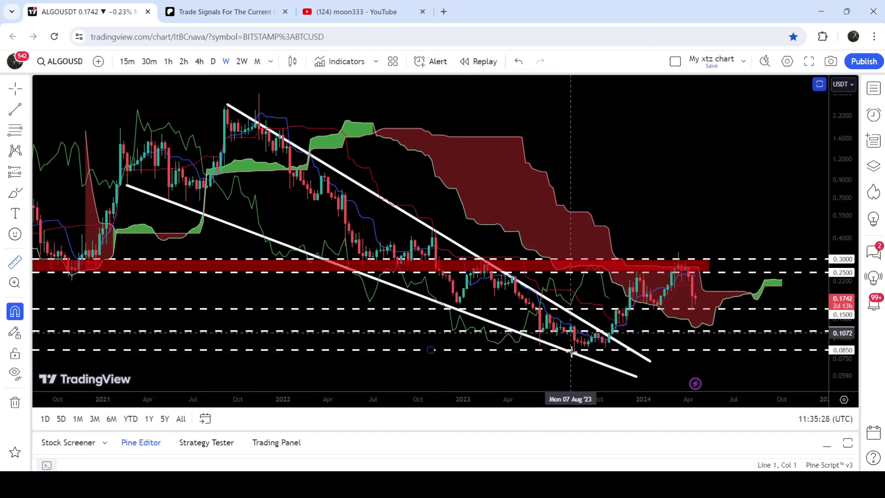
{"action": "left_click", "coordinate": [573, 353]}
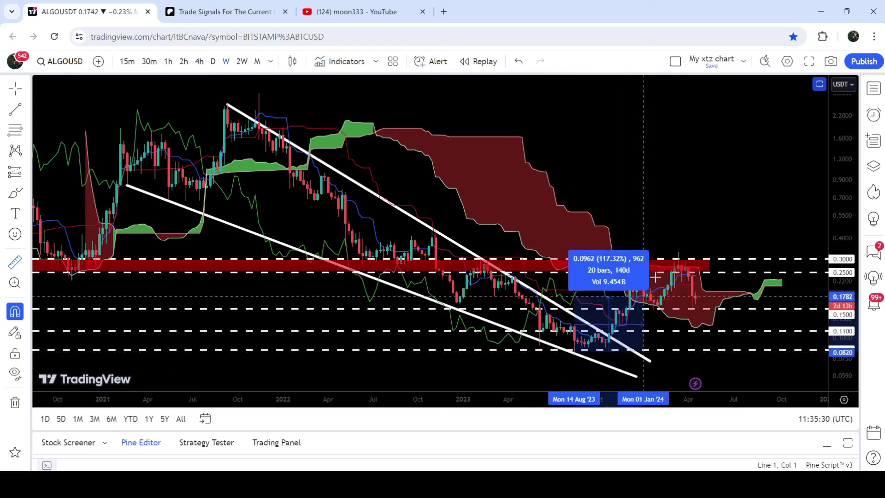
{"action": "left_click", "coordinate": [678, 248]}
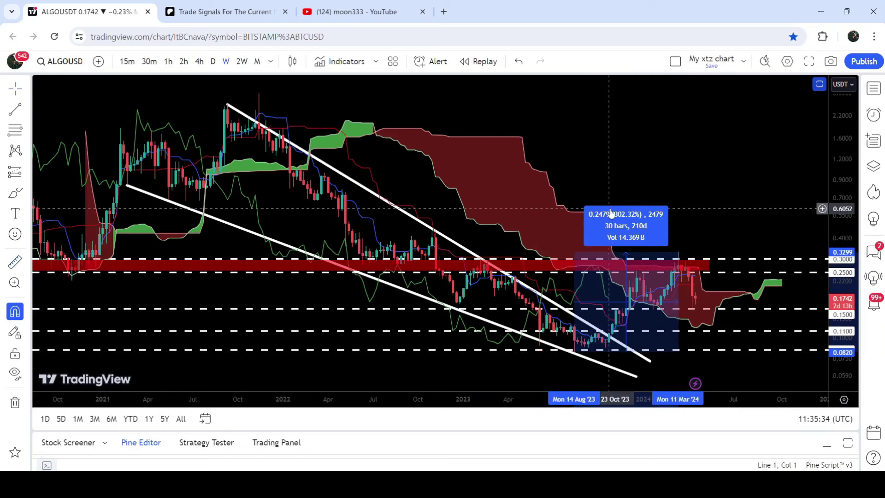
{"action": "left_click", "coordinate": [611, 213]}
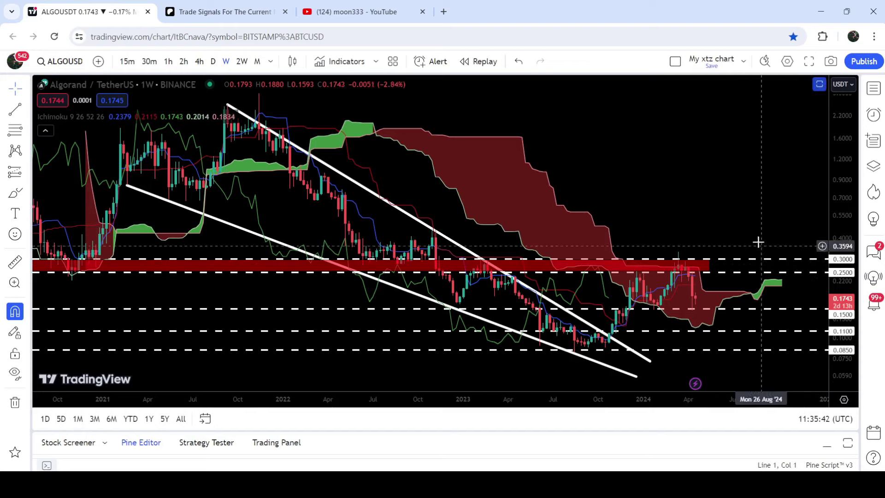
{"action": "scroll", "coordinate": [707, 174], "scroll_direction": "left", "scroll_amount": 5}
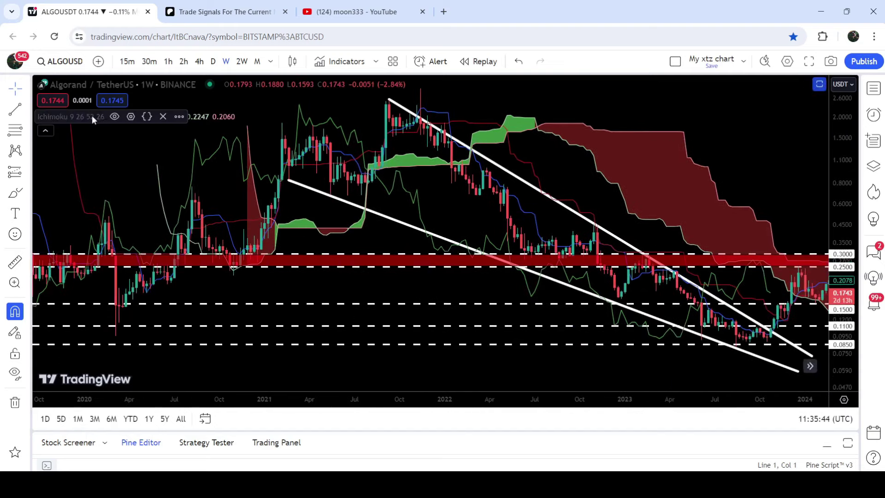
- Hide the Ichimoku indicator and pan across the wedge and red 0.2500–0.3000 resistance zone
{"action": "left_click", "coordinate": [114, 116]}
{"action": "left_click_drag", "start_coordinate": [111, 148], "coordinate": [295, 151]}
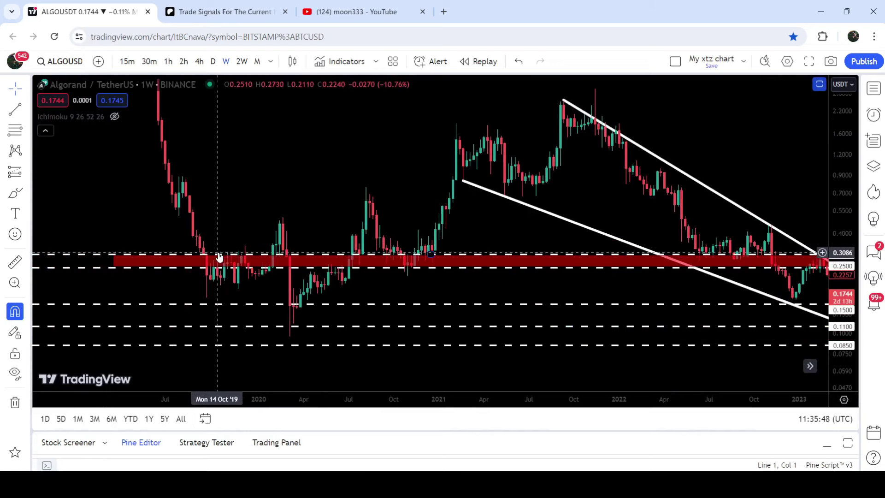
{"action": "left_click", "coordinate": [250, 262]}
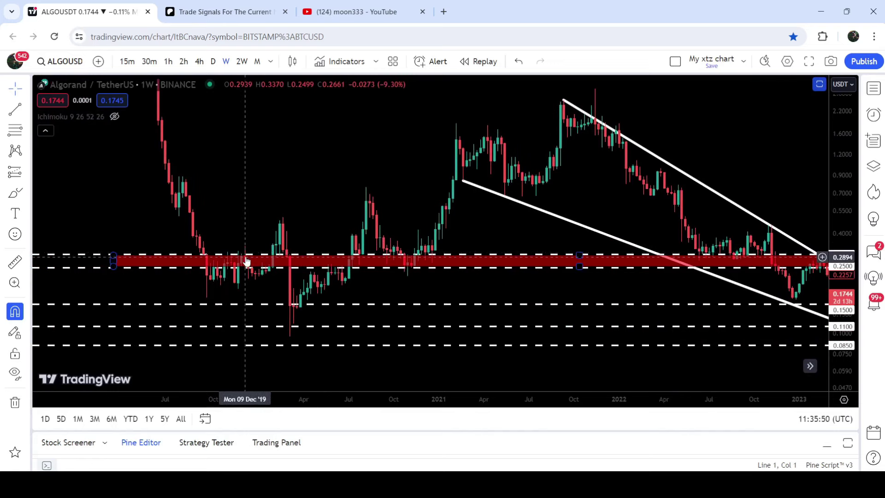
{"action": "left_click_drag", "start_coordinate": [348, 150], "coordinate": [190, 170]}
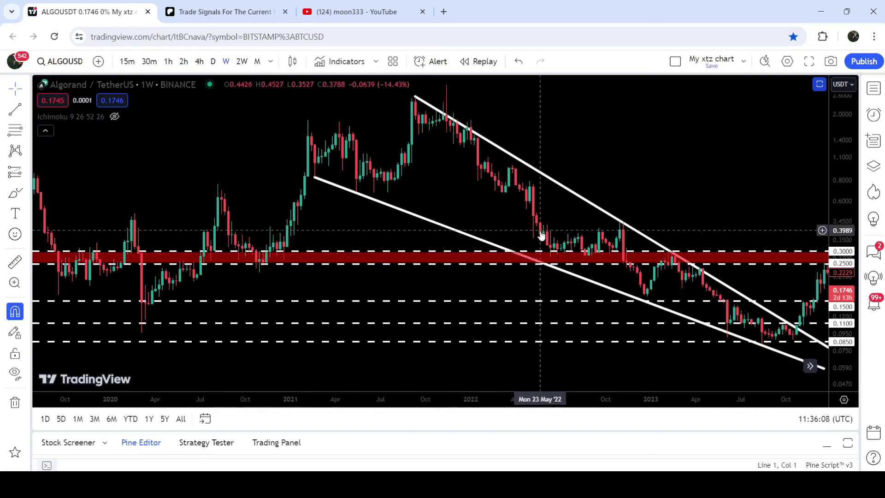
{"action": "scroll", "coordinate": [541, 235], "scroll_direction": "right", "scroll_amount": 5}
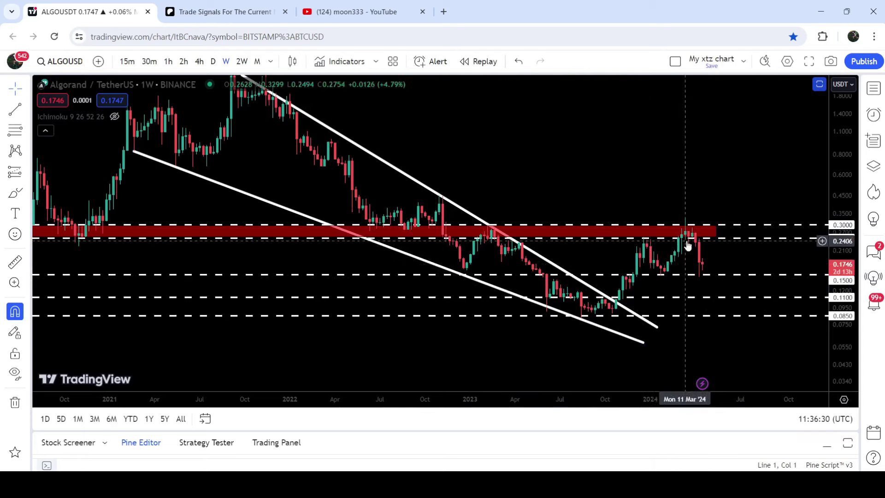
{"action": "left_click_drag", "start_coordinate": [662, 166], "coordinate": [650, 170]}
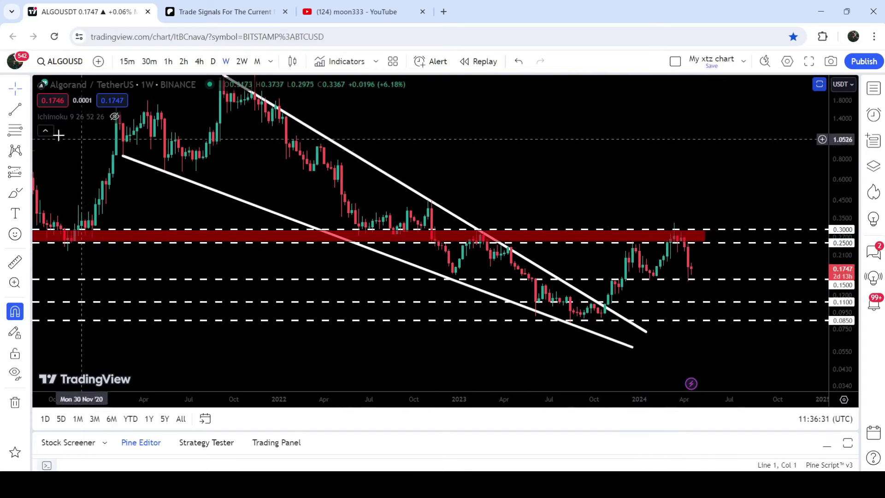
- Unhide the Ichimoku cloud and remove the Stoch 14 1 3 pane with Ctrl+Z
{"action": "left_click", "coordinate": [112, 116]}
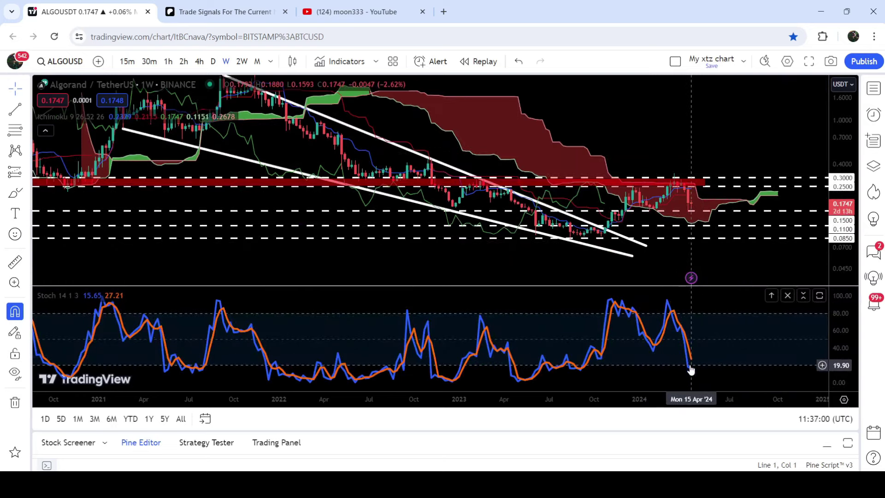
{"action": "key", "text": "ctrl+z"}
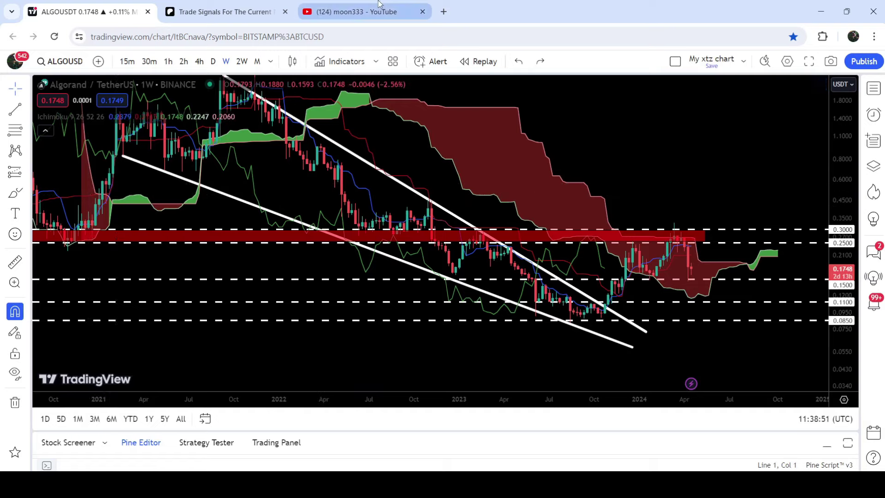
- Go to the YouTube channel's members-only posts and scroll down to the Golem trade-signal post
{"action": "left_click", "coordinate": [364, 12]}
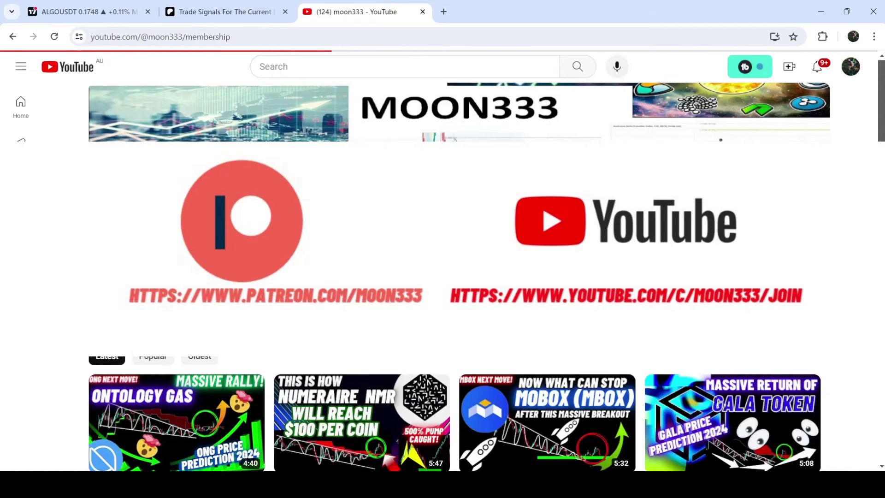
{"action": "scroll", "coordinate": [443, 276], "scroll_direction": "down", "scroll_amount": 10}
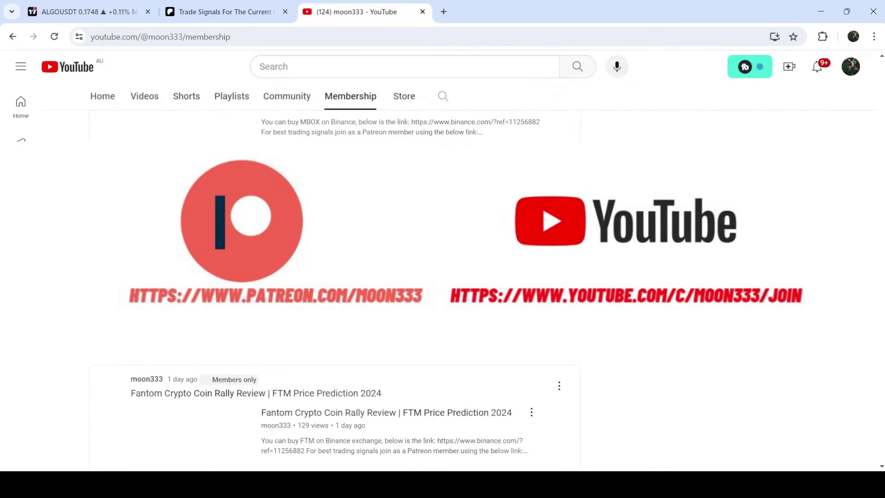
{"action": "scroll", "coordinate": [442, 276], "scroll_direction": "down", "scroll_amount": 20}
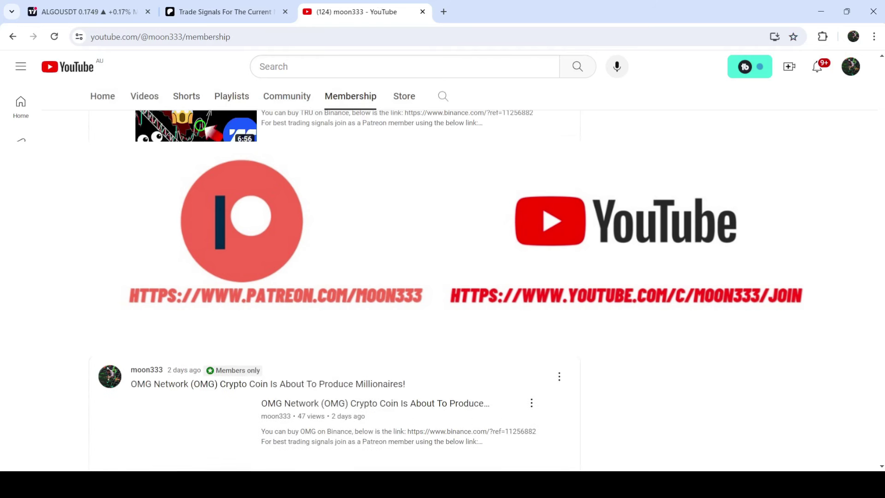
{"action": "scroll", "coordinate": [442, 277], "scroll_direction": "down", "scroll_amount": 10}
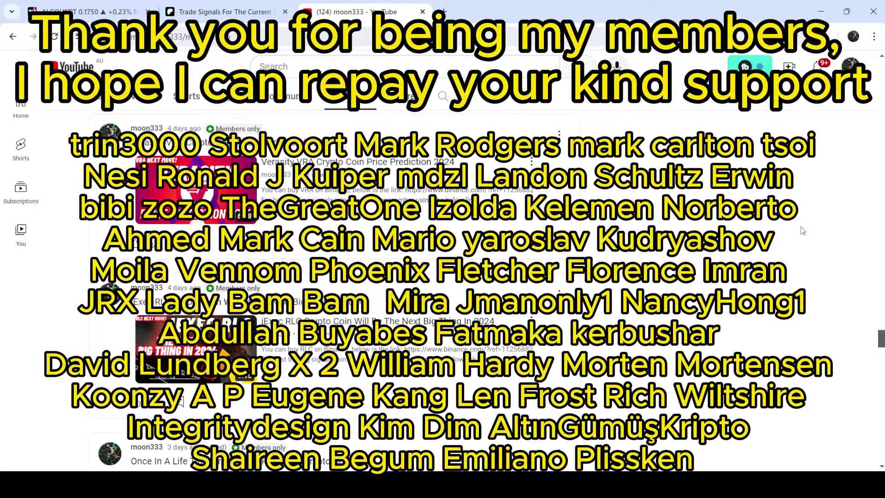
{"action": "scroll", "coordinate": [802, 231], "scroll_direction": "down", "scroll_amount": 10}
{"action": "scroll", "coordinate": [802, 231], "scroll_direction": "down", "scroll_amount": 5}
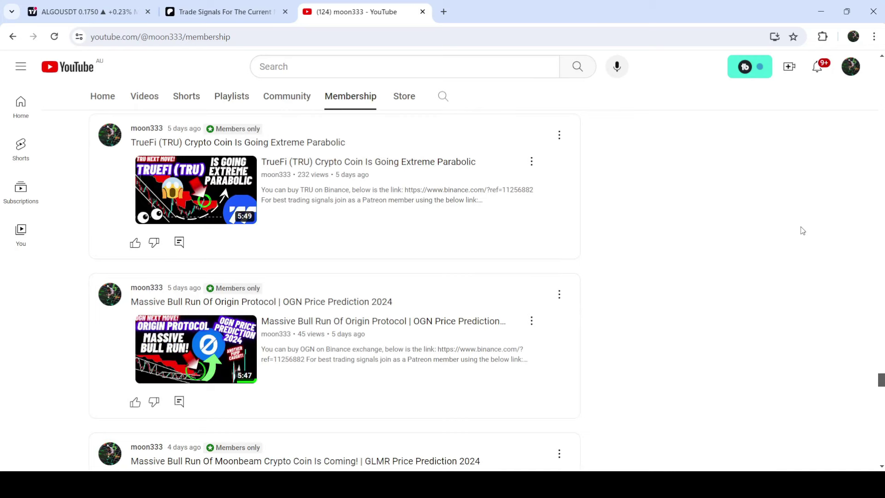
{"action": "scroll", "coordinate": [801, 231], "scroll_direction": "down", "scroll_amount": 10}
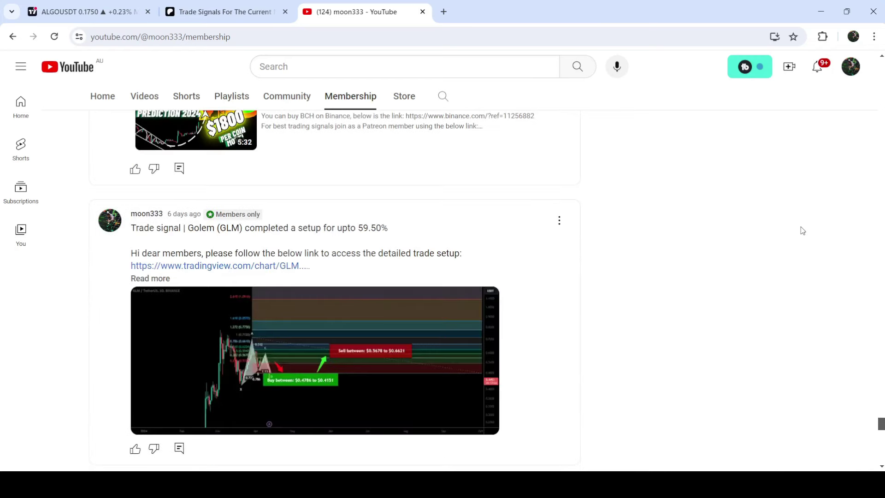
{"action": "scroll", "coordinate": [748, 189], "scroll_direction": "down", "scroll_amount": 3}
- Open the Patreon March 2024 report and scroll through its trade links from HARD to GLMR
{"action": "left_click", "coordinate": [222, 11]}
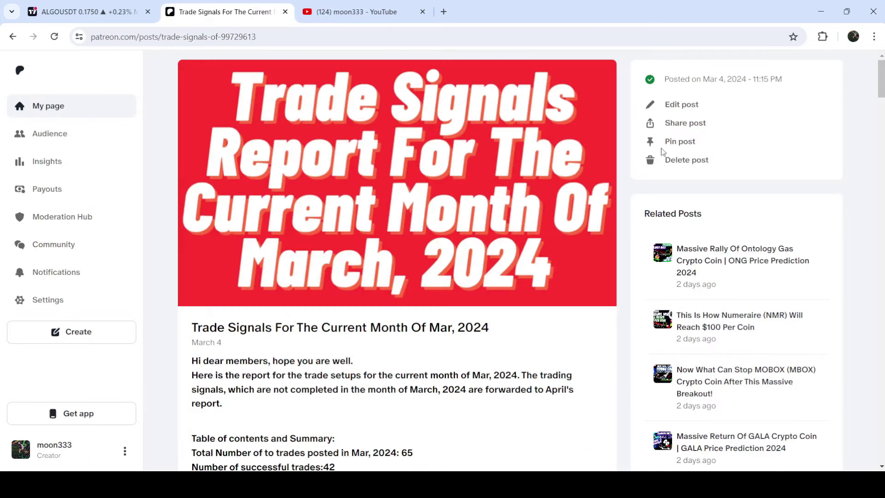
{"action": "scroll", "coordinate": [782, 272], "scroll_direction": "down", "scroll_amount": 15}
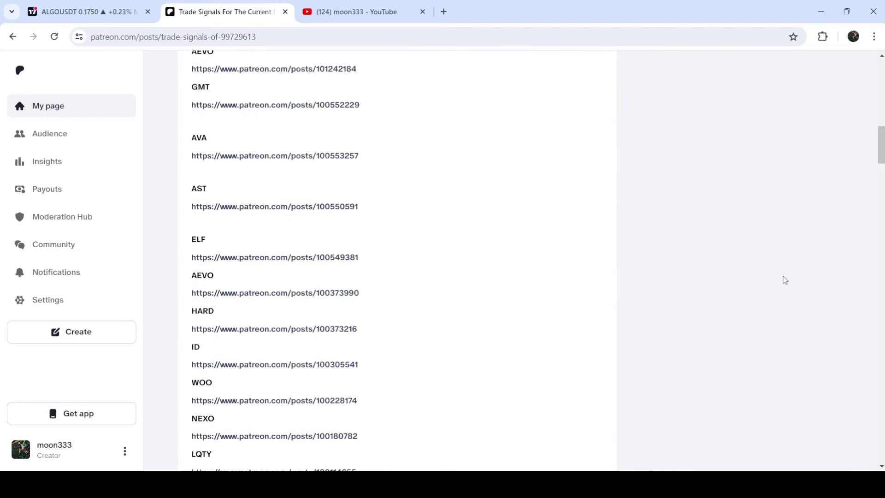
{"action": "scroll", "coordinate": [793, 281], "scroll_direction": "down", "scroll_amount": 2}
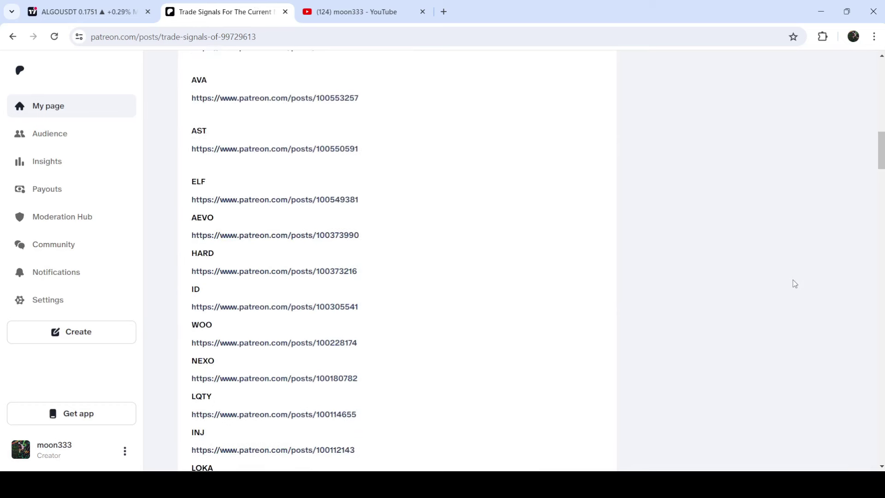
{"action": "scroll", "coordinate": [856, 292], "scroll_direction": "down", "scroll_amount": 3}
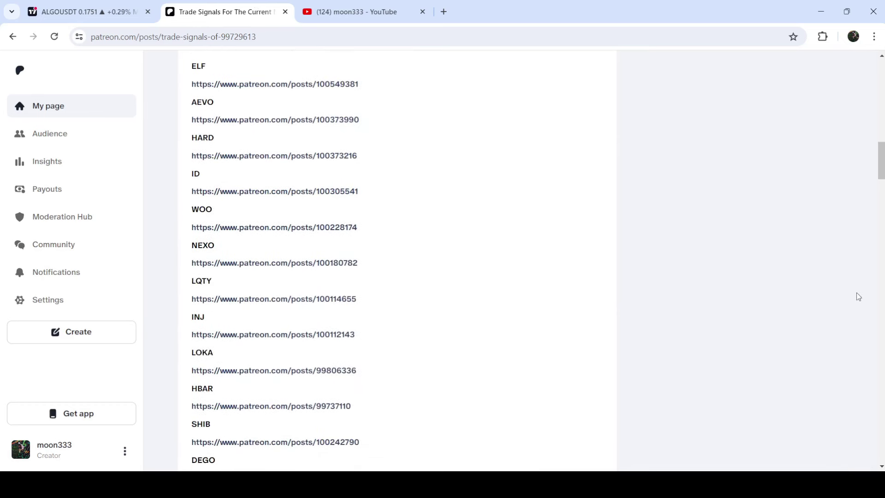
{"action": "scroll", "coordinate": [856, 297], "scroll_direction": "down", "scroll_amount": 2}
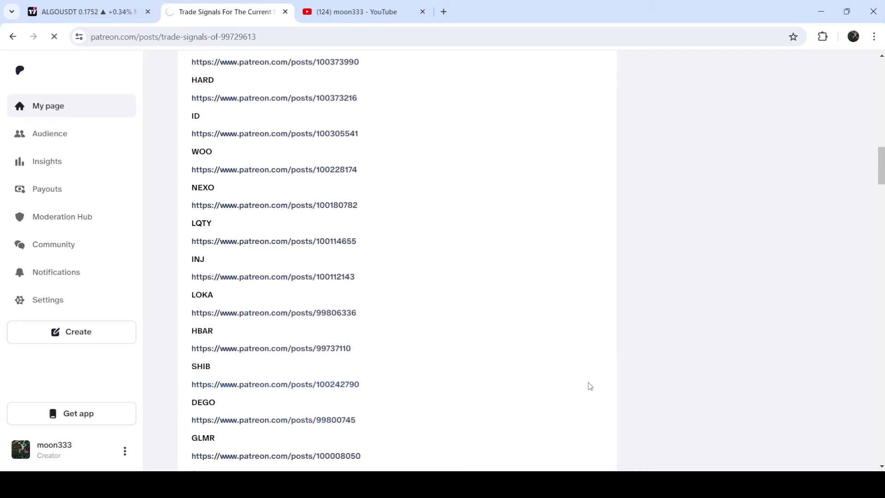
- Open the SHIB trade-signal idea and highlight its buy and sell range prices
{"action": "left_click", "coordinate": [408, 114]}
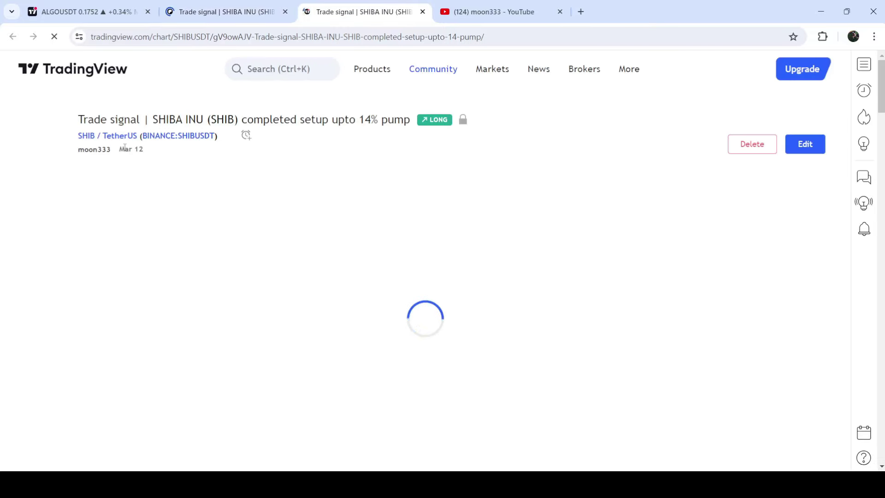
{"action": "left_click_drag", "start_coordinate": [125, 146], "coordinate": [135, 149]}
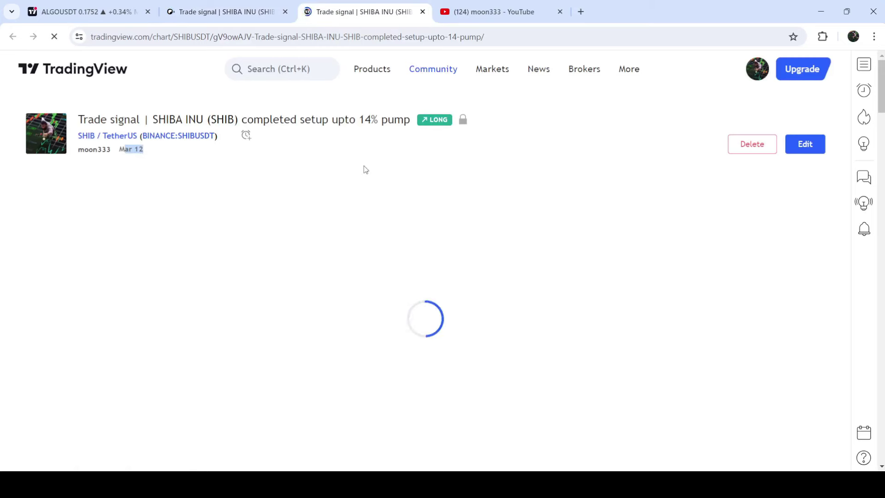
{"action": "scroll", "coordinate": [365, 169], "scroll_direction": "down", "scroll_amount": 10}
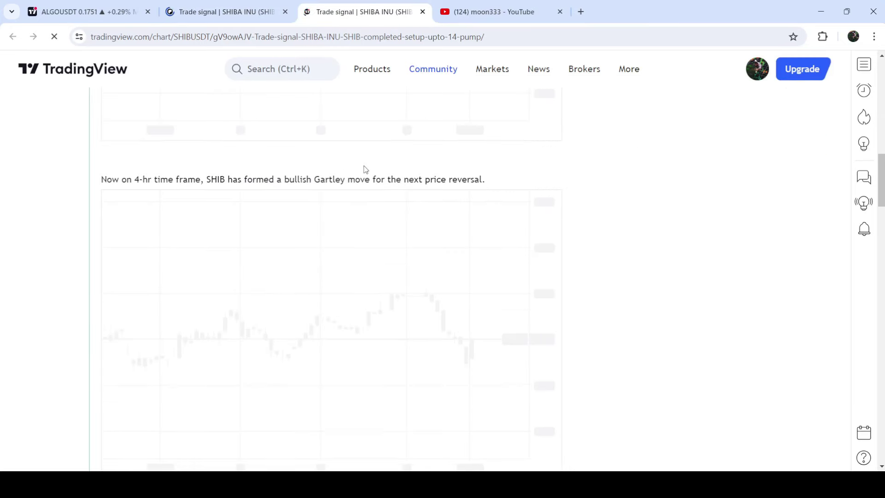
{"action": "scroll", "coordinate": [364, 165], "scroll_direction": "down", "scroll_amount": 6}
{"action": "left_click_drag", "start_coordinate": [179, 171], "coordinate": [311, 173]}
{"action": "left_click_drag", "start_coordinate": [179, 212], "coordinate": [258, 208]}
{"action": "left_click", "coordinate": [170, 250]}
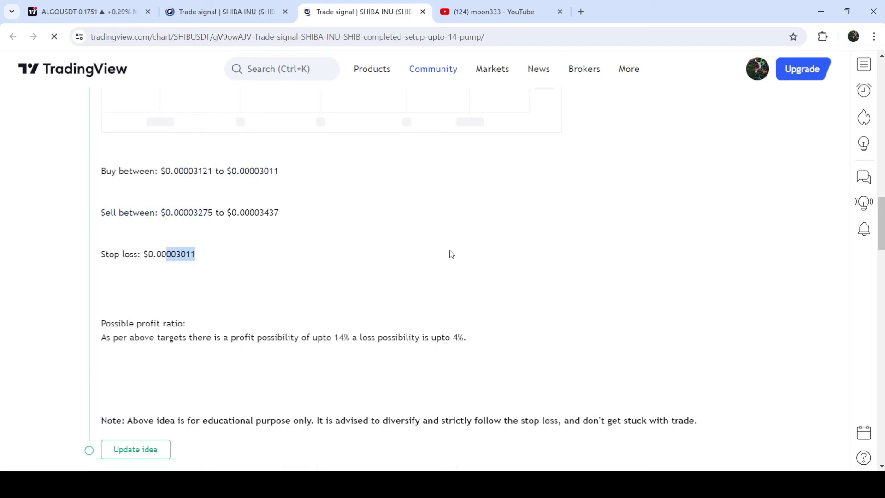
- Play the SHIB 4h Gartley chart to reveal price action through late March
{"action": "scroll", "coordinate": [516, 288], "scroll_direction": "down", "scroll_amount": 4}
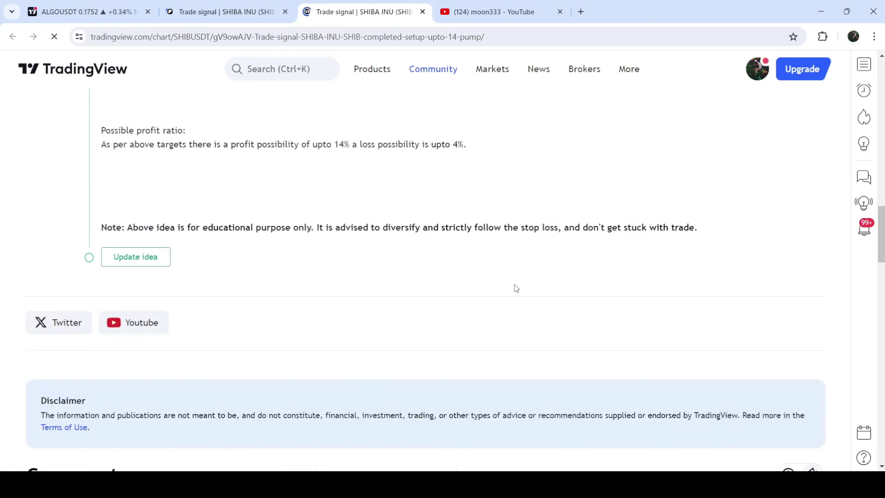
{"action": "scroll", "coordinate": [516, 288], "scroll_direction": "up", "scroll_amount": 5}
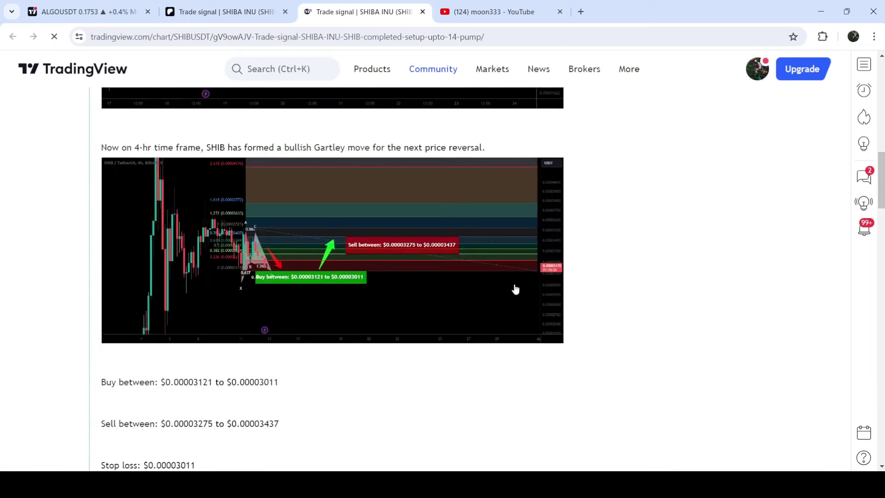
{"action": "scroll", "coordinate": [515, 289], "scroll_direction": "up", "scroll_amount": 12}
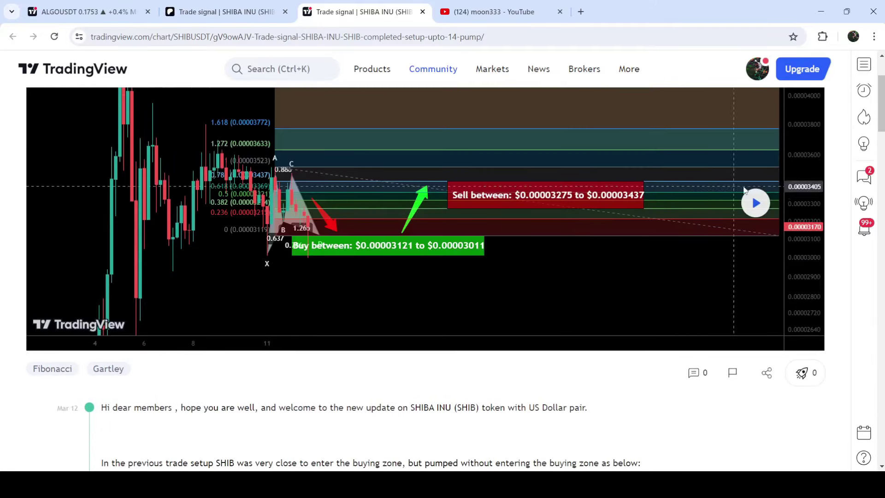
{"action": "left_click", "coordinate": [752, 199]}
{"action": "scroll", "coordinate": [796, 251], "scroll_direction": "up", "scroll_amount": 1}
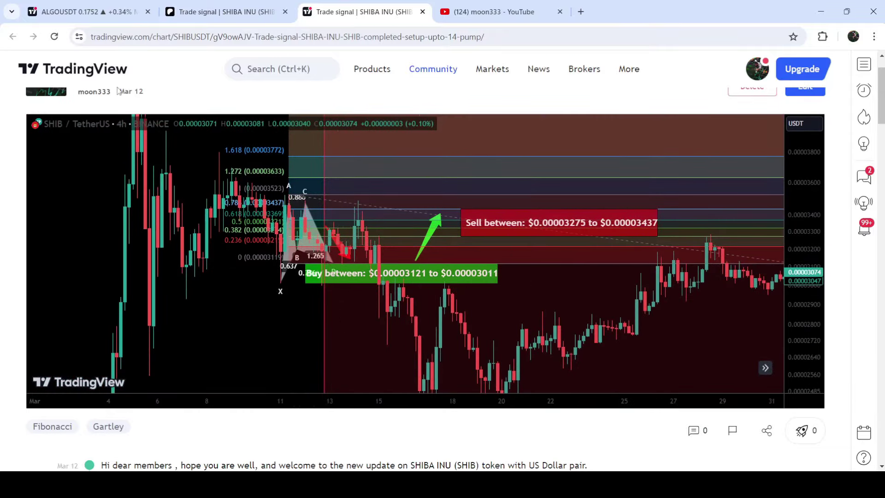
- Return to the ALGO/USDT weekly chart, hide the Ichimoku cloud and pan the chart
{"action": "left_click", "coordinate": [83, 11]}
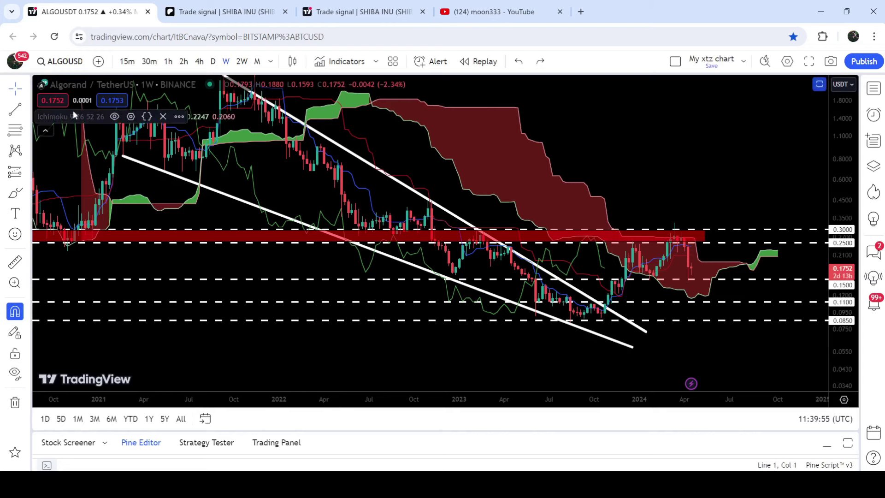
{"action": "left_click", "coordinate": [115, 117]}
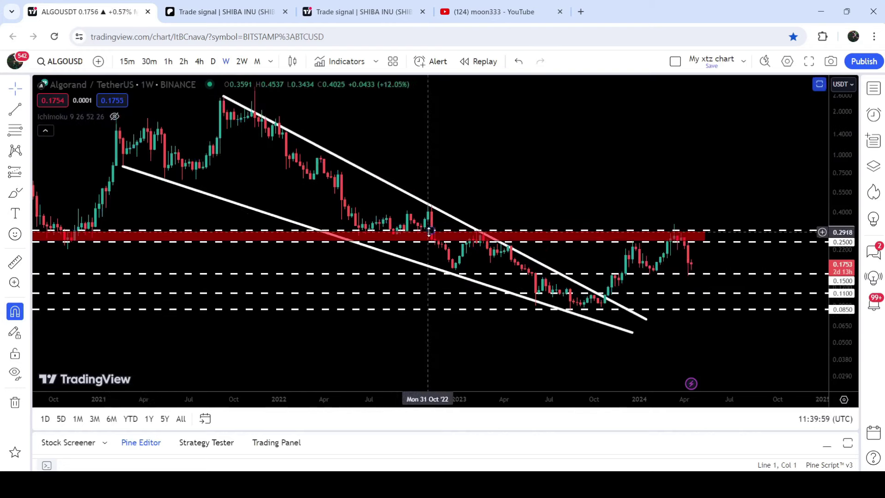
{"action": "scroll", "coordinate": [322, 164], "scroll_direction": "left", "scroll_amount": 2}
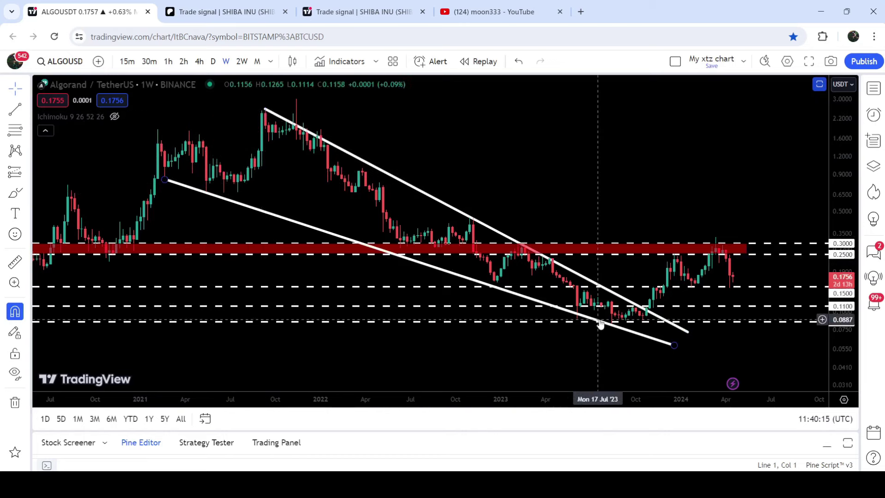
{"action": "scroll", "coordinate": [606, 175], "scroll_direction": "right", "scroll_amount": 5}
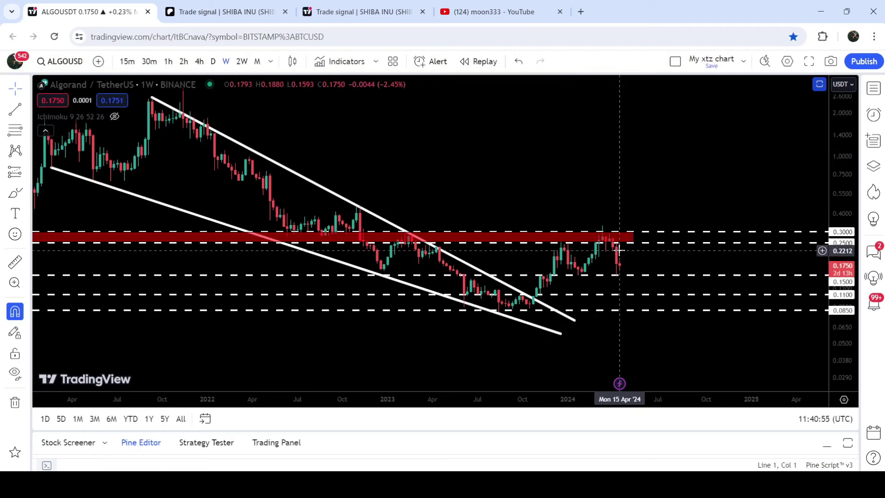
- Show the Stochastic oscillator pane, then maximize the price pane to hide it again
{"action": "double_click", "coordinate": [654, 269]}
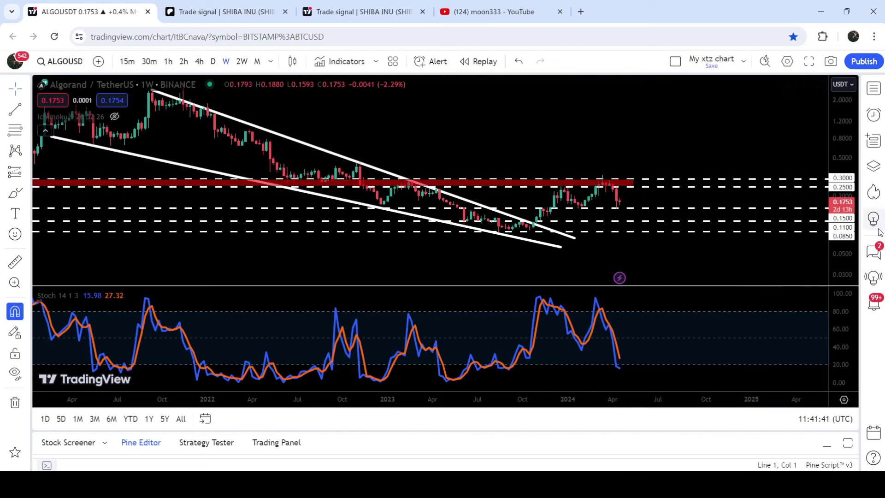
{"action": "double_click", "coordinate": [539, 129]}
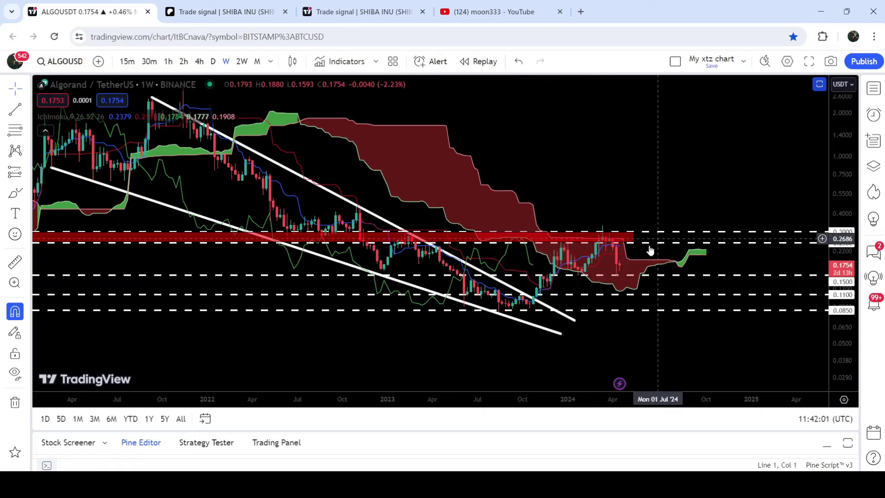
- Draw a rising trendline from the June 2023 low to about 0.63 in September 2024
{"action": "left_click", "coordinate": [595, 237]}
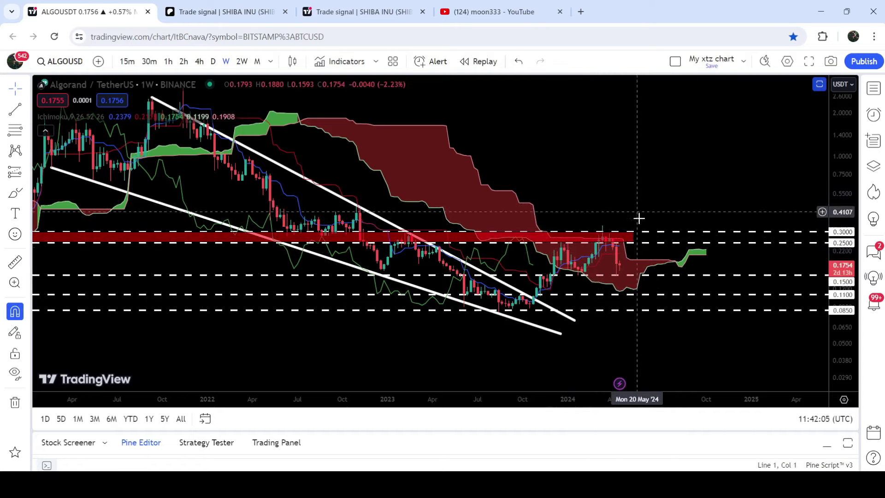
{"action": "key", "text": "alt+t"}
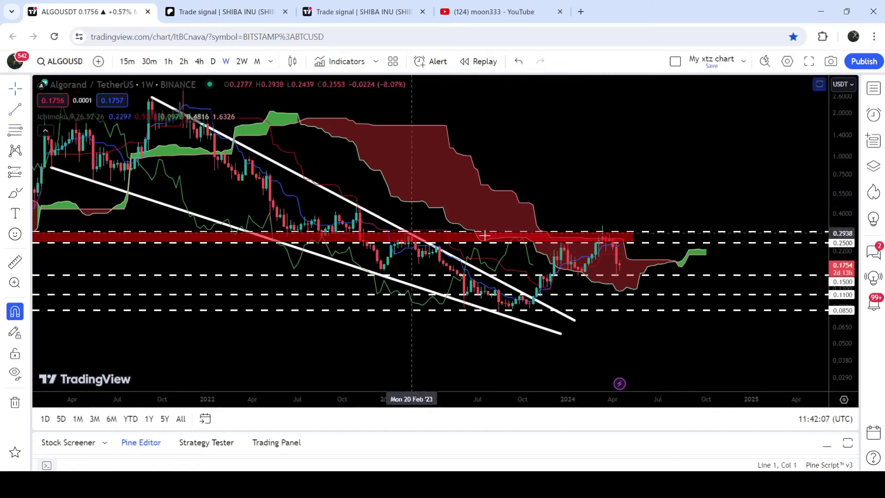
{"action": "left_click", "coordinate": [471, 277]}
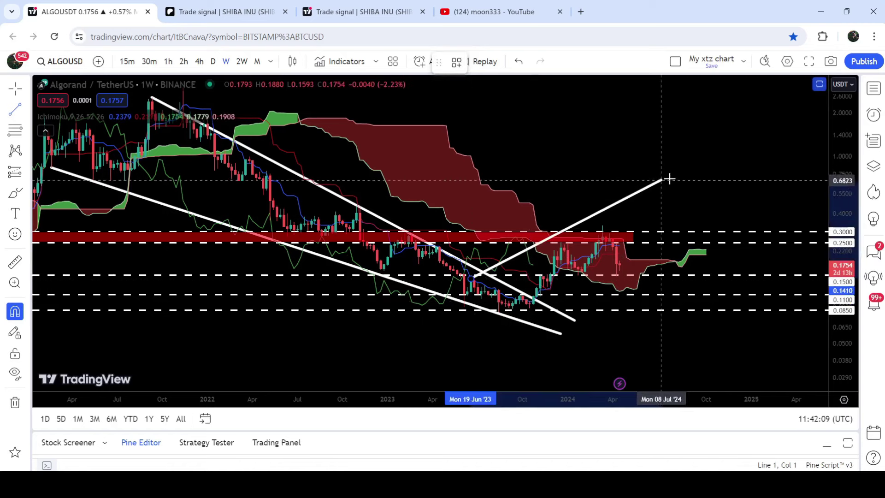
{"action": "left_click", "coordinate": [699, 185]}
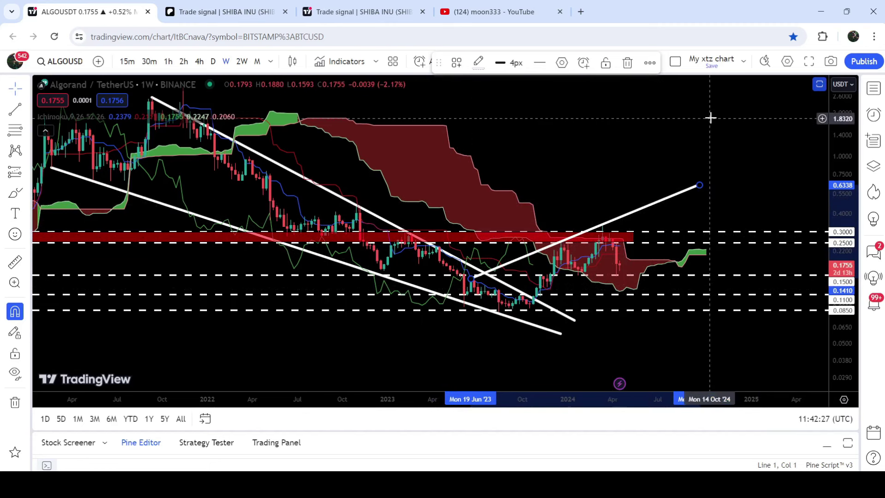
{"action": "left_click", "coordinate": [842, 142]}
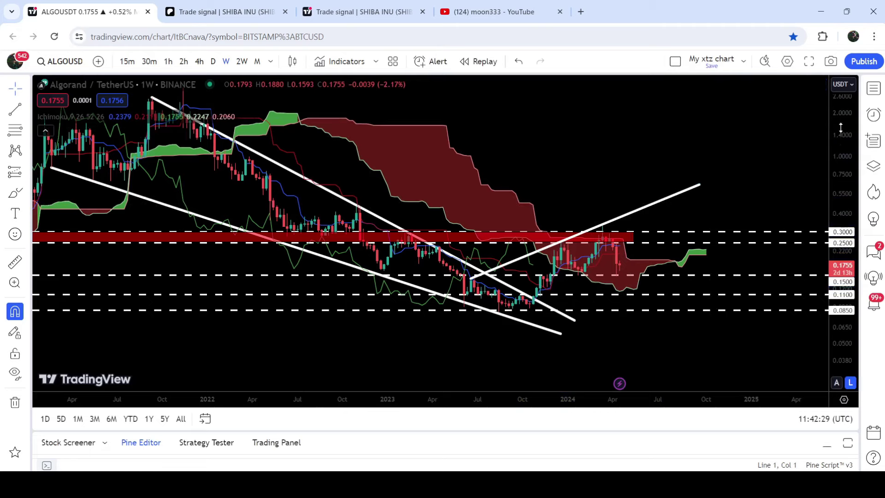
- Slightly compress the price scale and briefly show, then hide, the oscillator pane
{"action": "left_click_drag", "start_coordinate": [841, 128], "coordinate": [841, 131]}
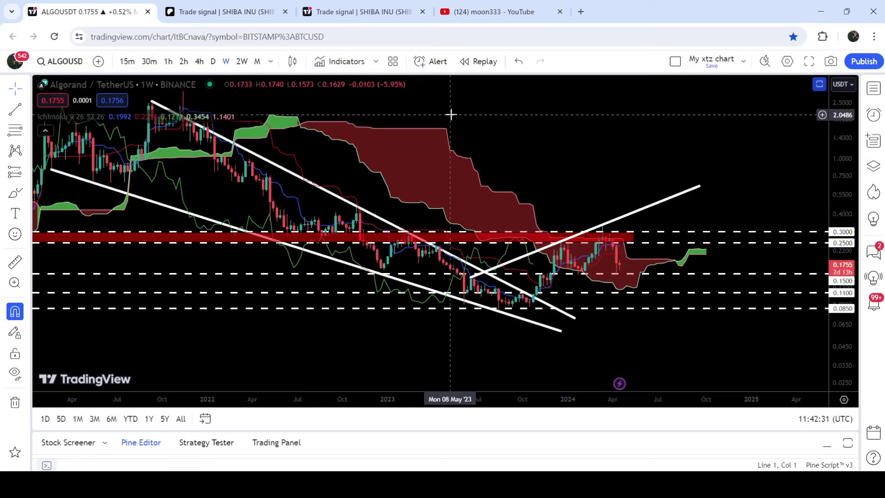
{"action": "key", "text": "ctrl+z"}
{"action": "key", "text": "ctrl+y"}
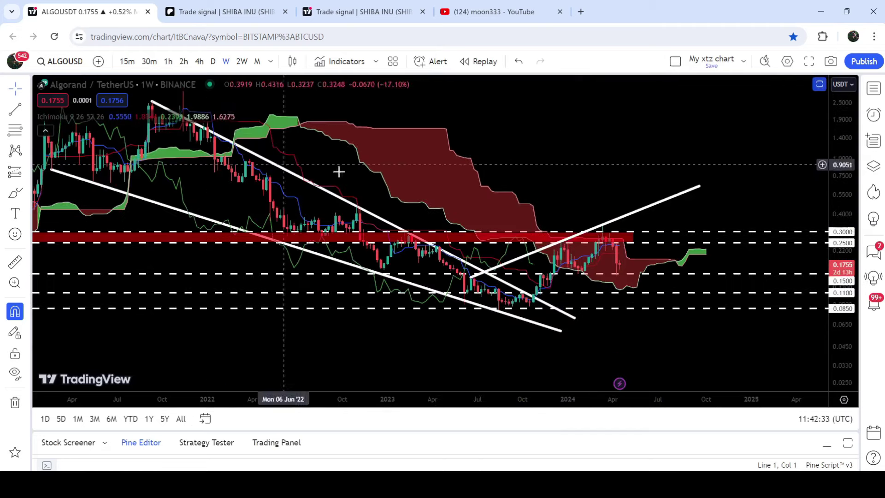
{"action": "scroll", "coordinate": [599, 161], "scroll_direction": "left", "scroll_amount": 5}
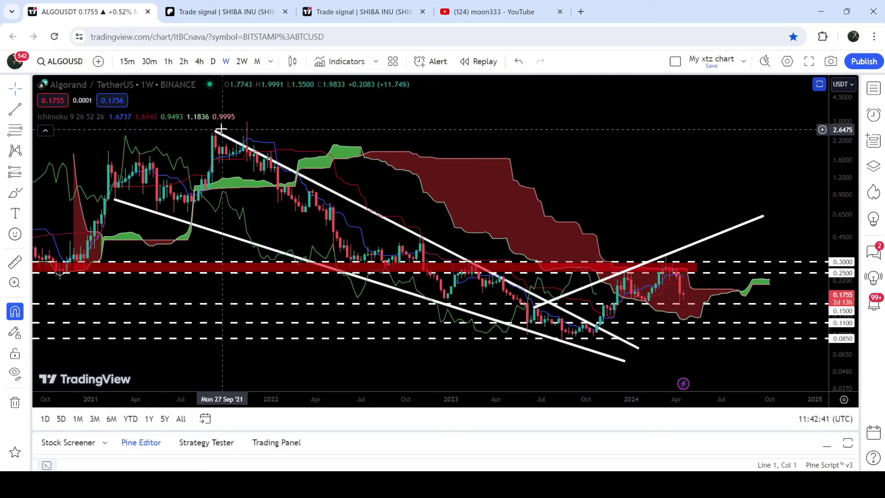
- Switch to YouTube and scroll the membership posts to the LTO Network and AdEx signals
{"action": "left_click", "coordinate": [496, 12]}
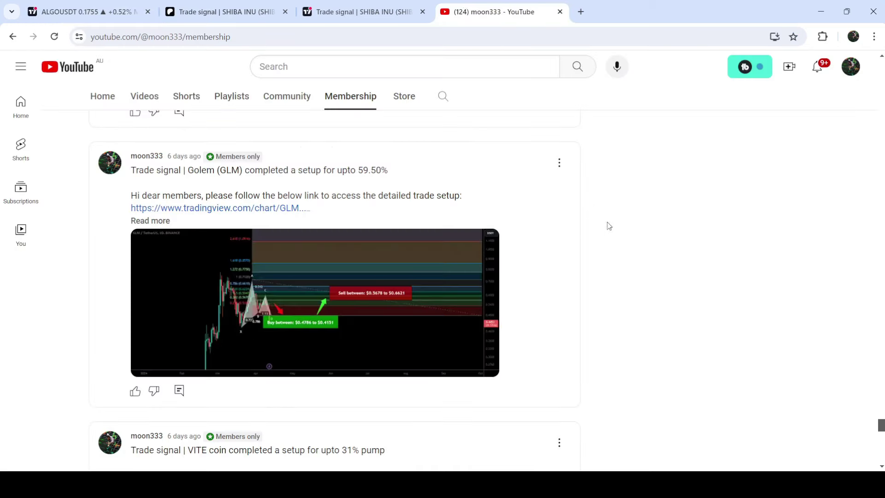
{"action": "scroll", "coordinate": [609, 226], "scroll_direction": "down", "scroll_amount": 15}
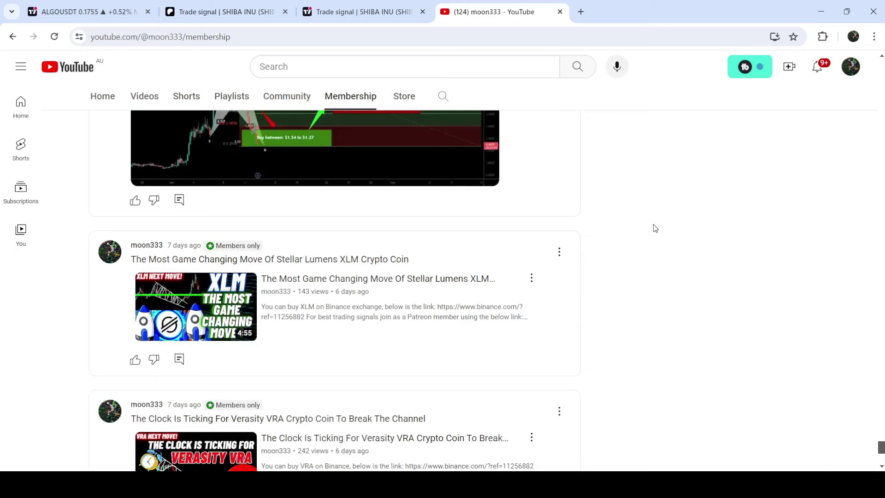
{"action": "scroll", "coordinate": [655, 228], "scroll_direction": "down", "scroll_amount": 5}
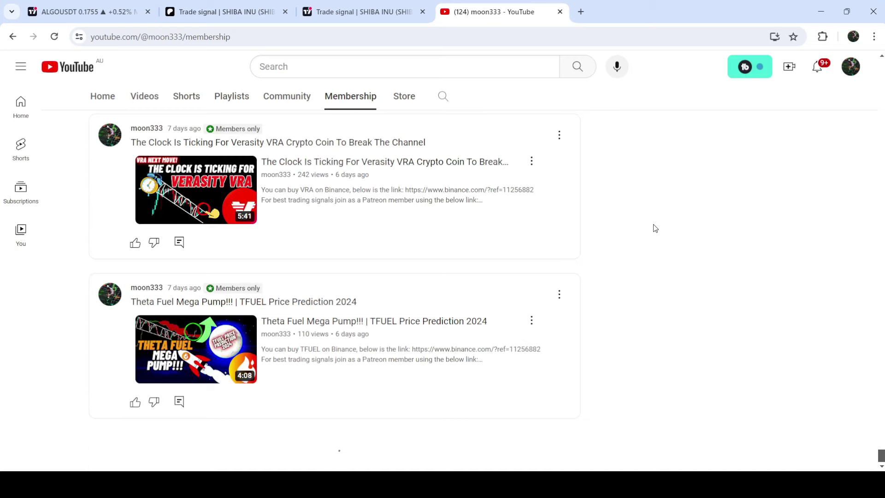
{"action": "scroll", "coordinate": [654, 228], "scroll_direction": "up", "scroll_amount": 7}
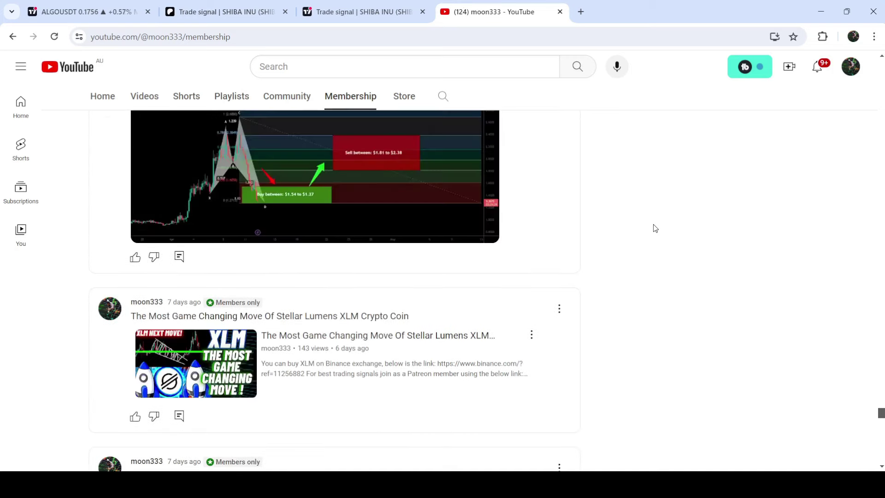
{"action": "scroll", "coordinate": [655, 228], "scroll_direction": "down", "scroll_amount": 5}
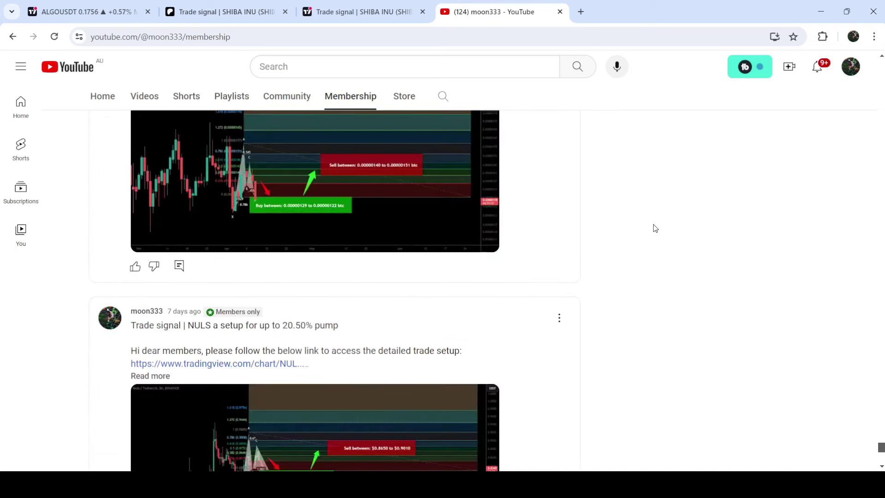
{"action": "scroll", "coordinate": [729, 243], "scroll_direction": "down", "scroll_amount": 8}
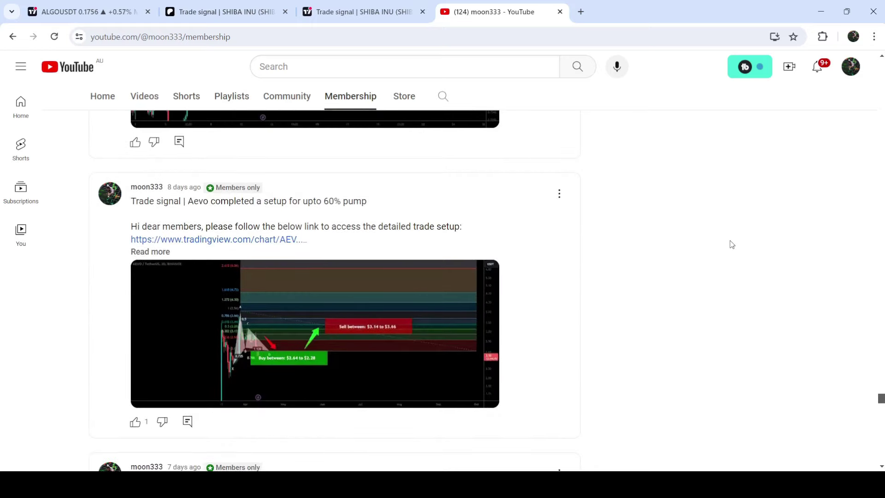
{"action": "scroll", "coordinate": [732, 244], "scroll_direction": "down", "scroll_amount": 20}
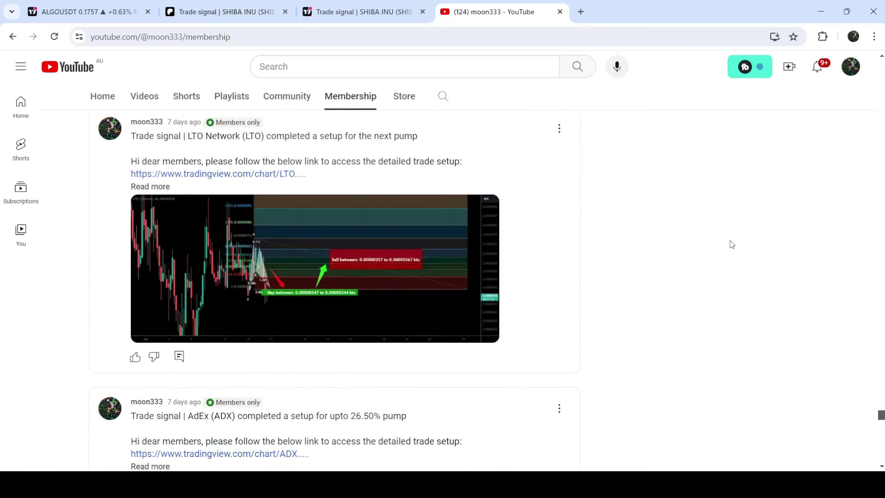